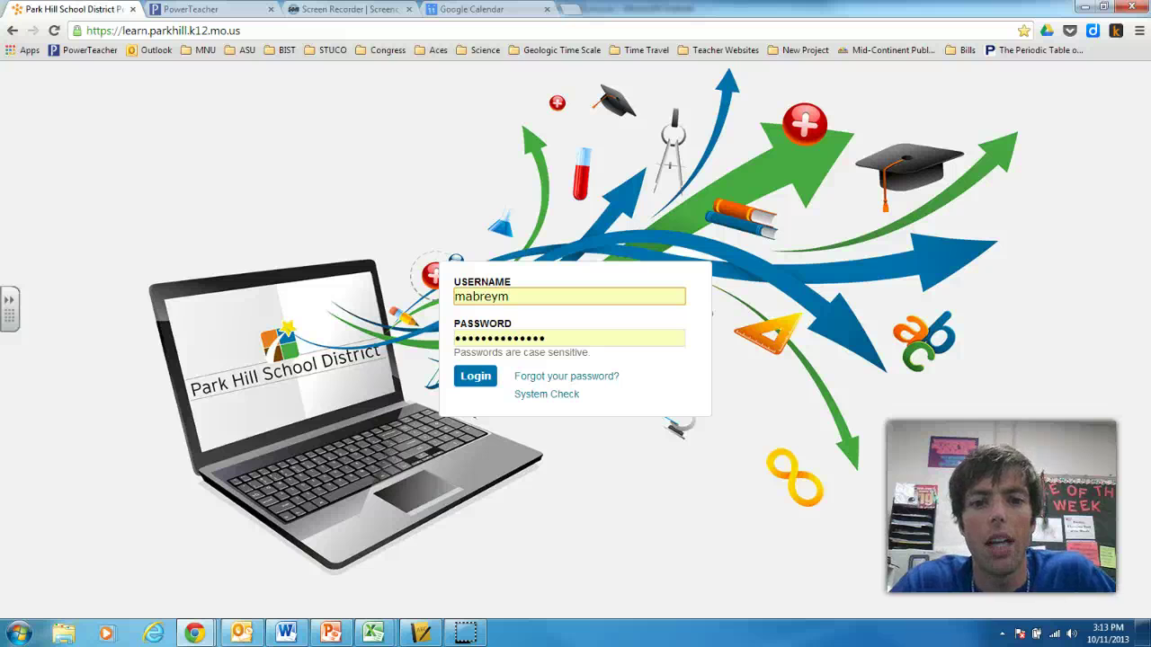
Log in to the Park Hill district learning site with the account username and password.
{"action": "left_click", "coordinate": [473, 377]}
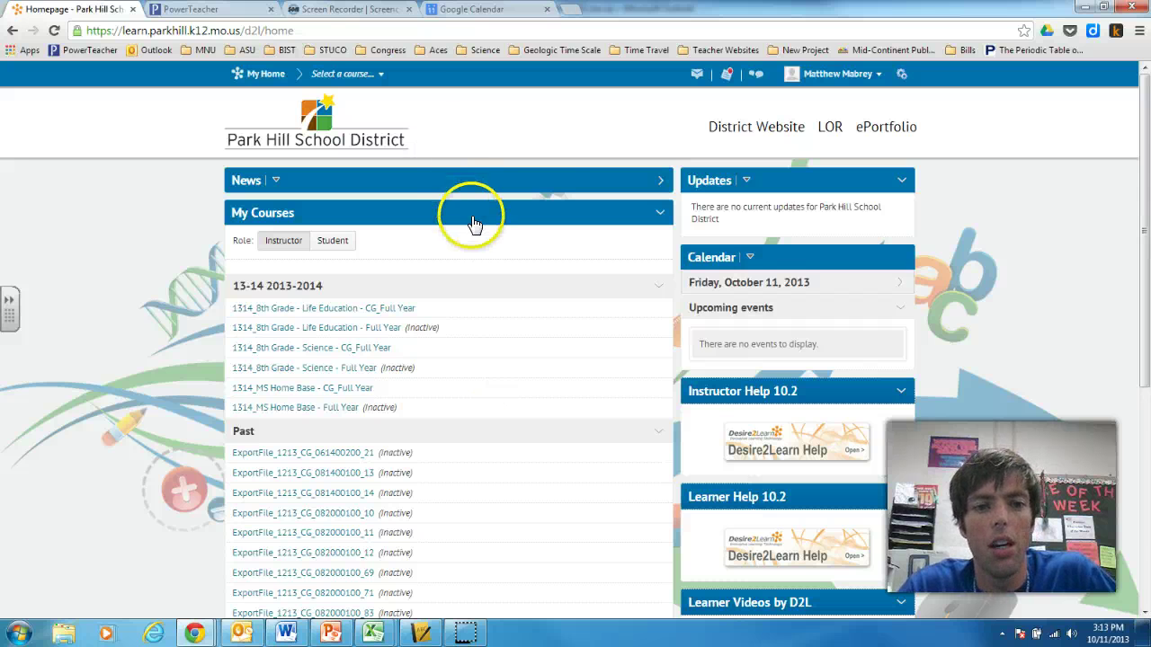
Open the 1314_8th Grade - Science - CG_Full Year course and go to its Content page.
{"action": "left_click", "coordinate": [376, 78]}
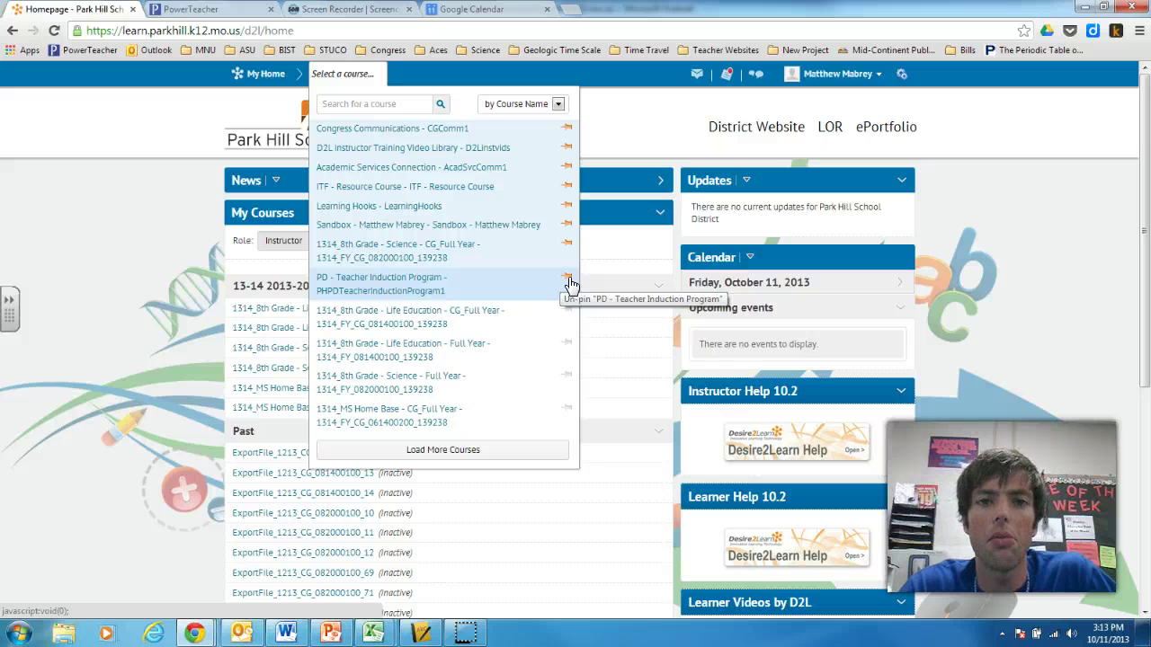
{"action": "left_click", "coordinate": [407, 248]}
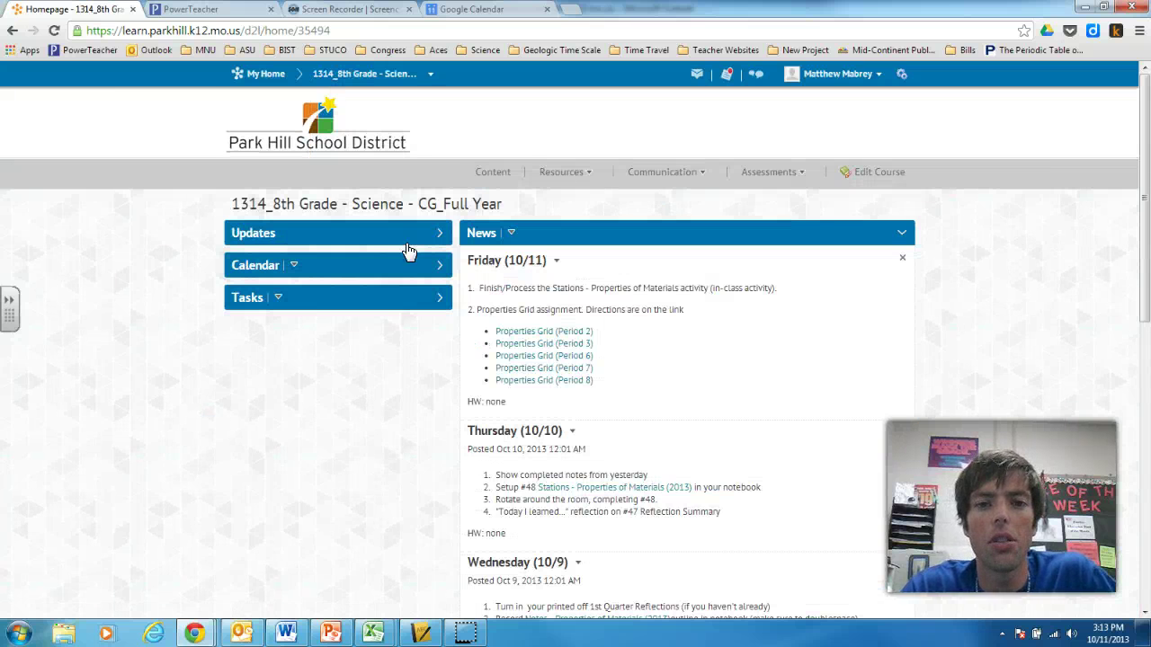
{"action": "left_click", "coordinate": [504, 178]}
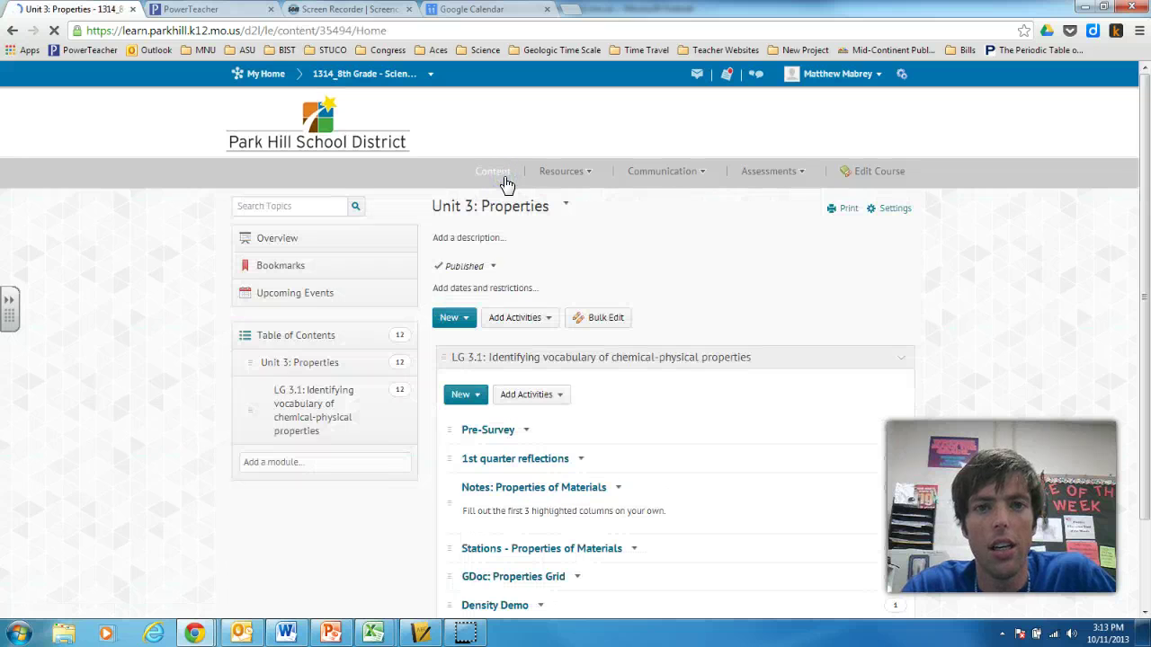
Add a new module named 'Unit 3: Properties' to the table of contents.
{"action": "left_click", "coordinate": [297, 352]}
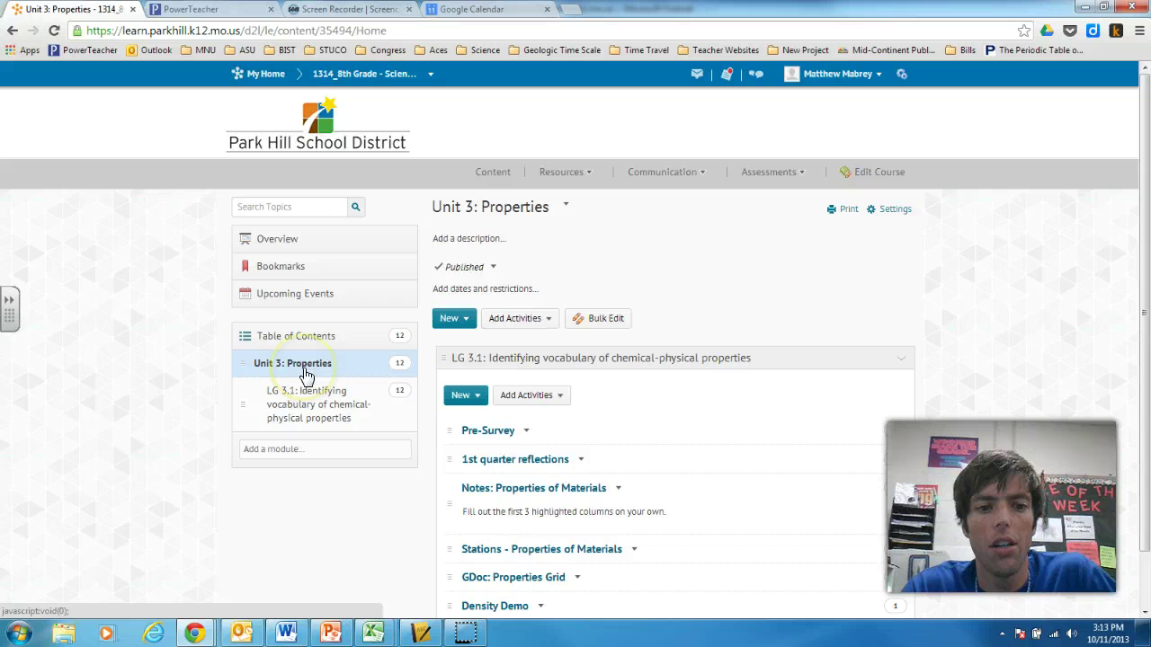
{"action": "left_click", "coordinate": [278, 447]}
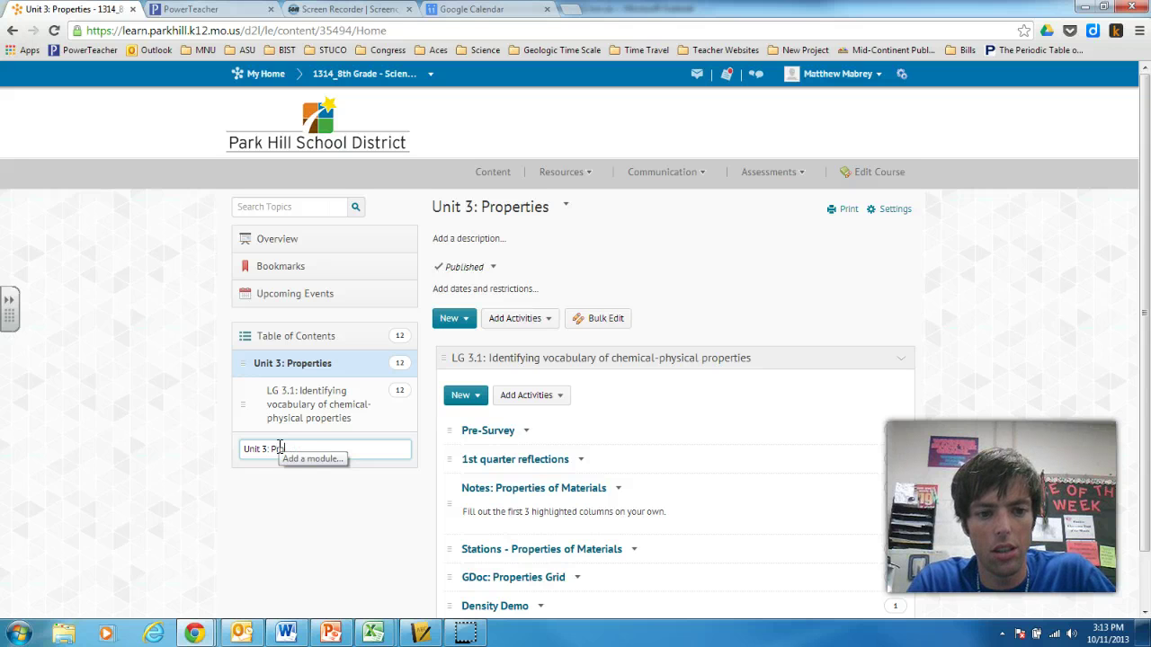
{"action": "type", "text": "Unit 3: Properties"}
{"action": "key", "text": "Return"}
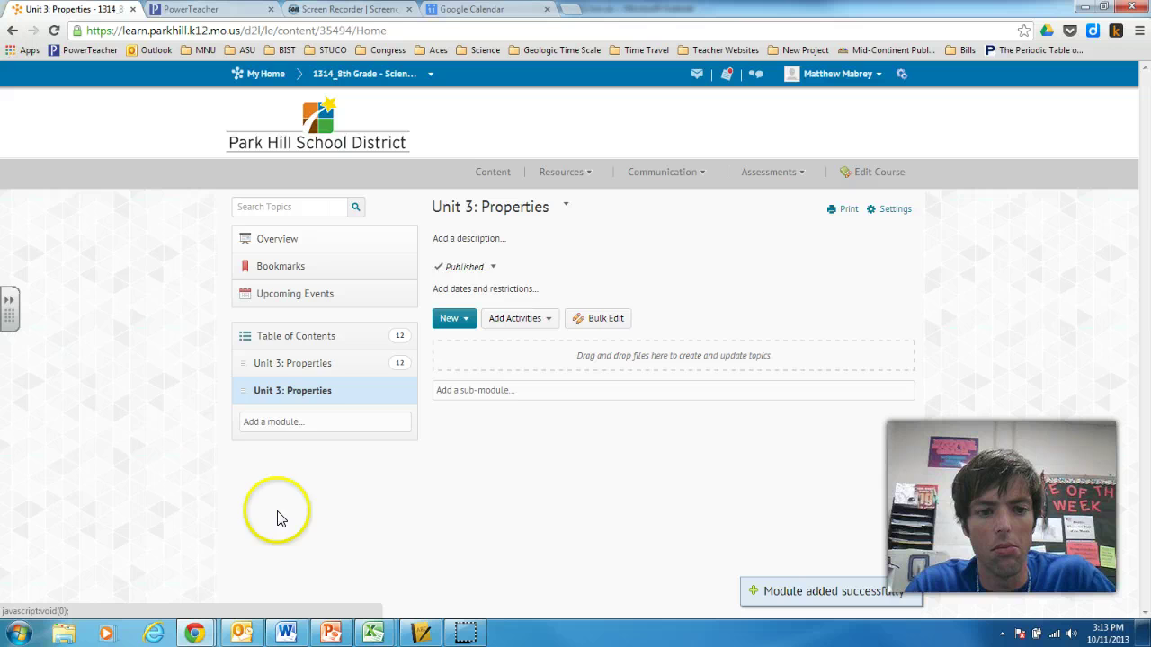
Permanently delete the duplicate empty Unit 3: Properties module.
{"action": "left_click", "coordinate": [299, 384]}
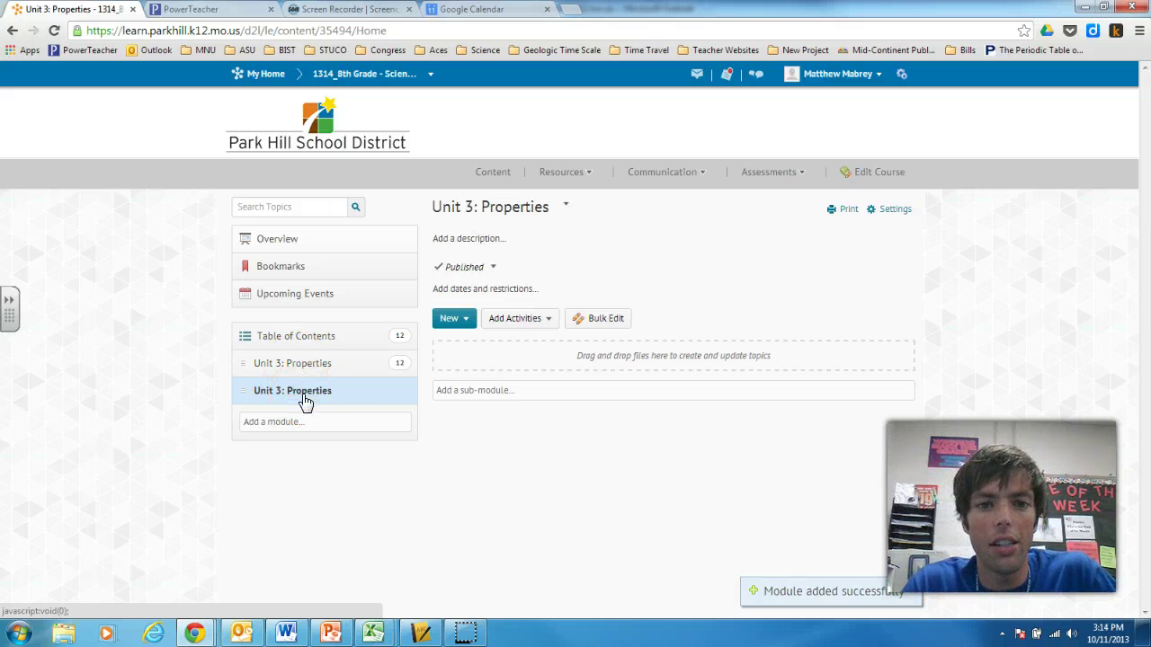
{"action": "left_click", "coordinate": [567, 208]}
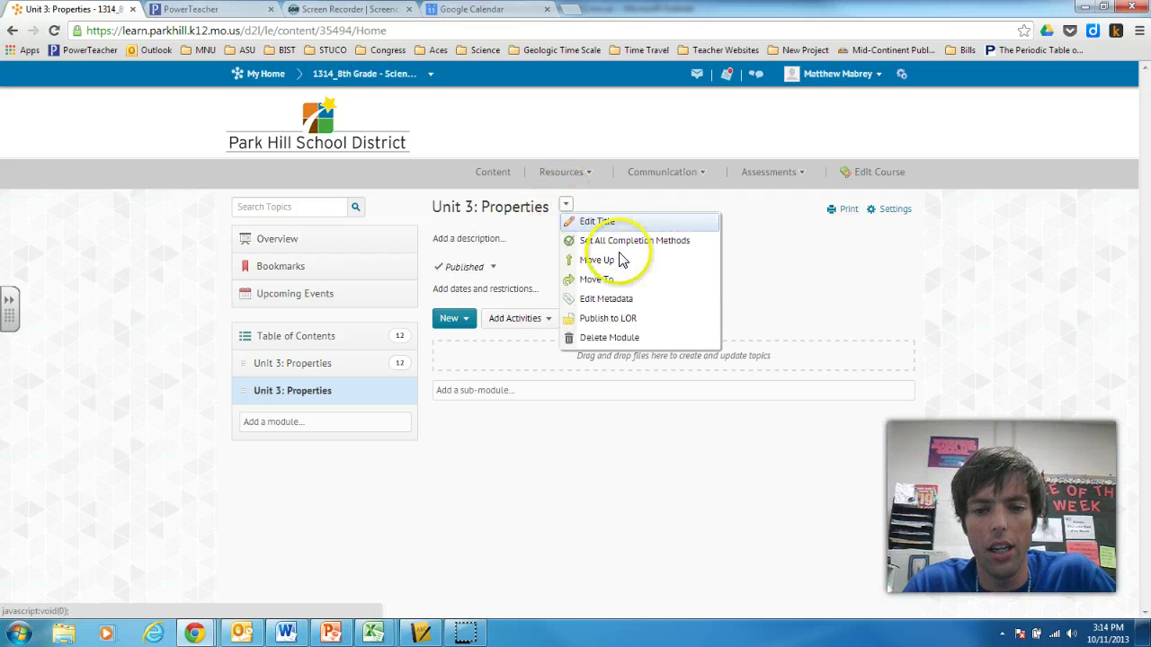
{"action": "left_click", "coordinate": [618, 337]}
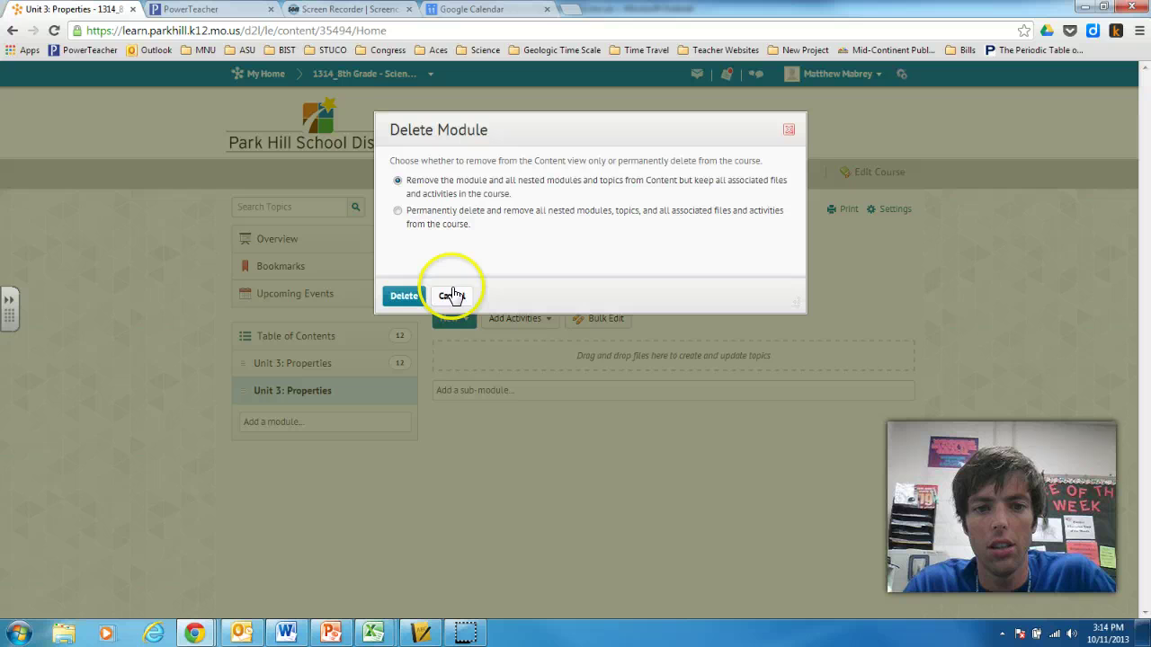
{"action": "left_click", "coordinate": [397, 211]}
{"action": "left_click", "coordinate": [409, 296]}
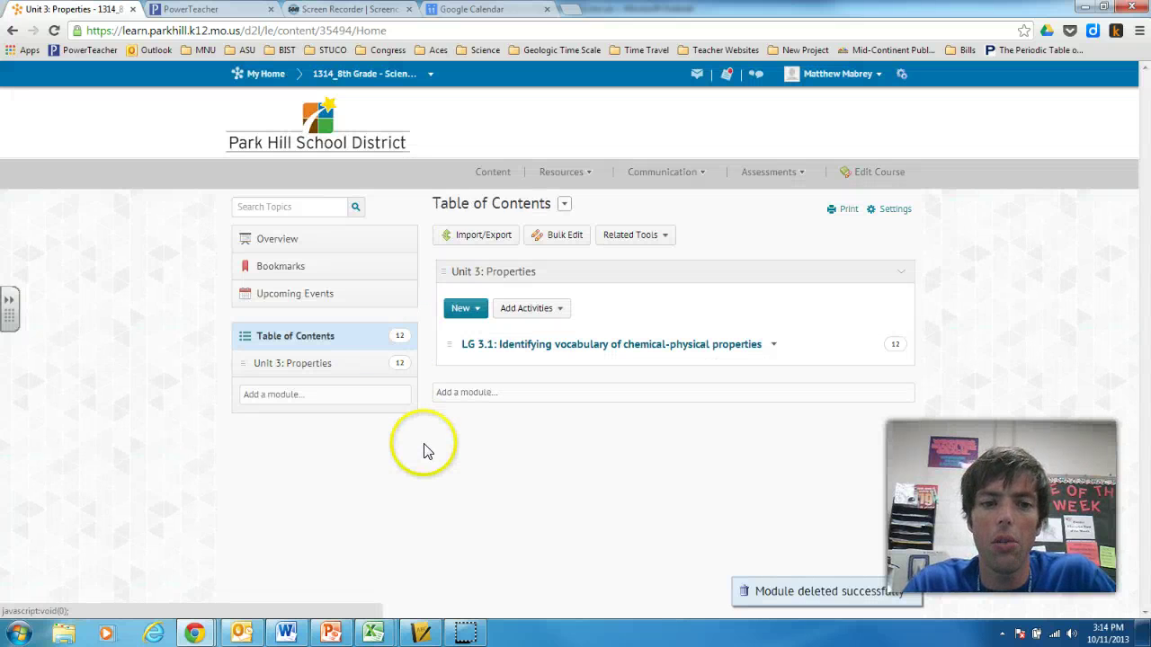
Create a test module 'LG 3.1: Blah Blah Blah' and move it into Unit 3 below the existing learning goal.
{"action": "left_click", "coordinate": [296, 367]}
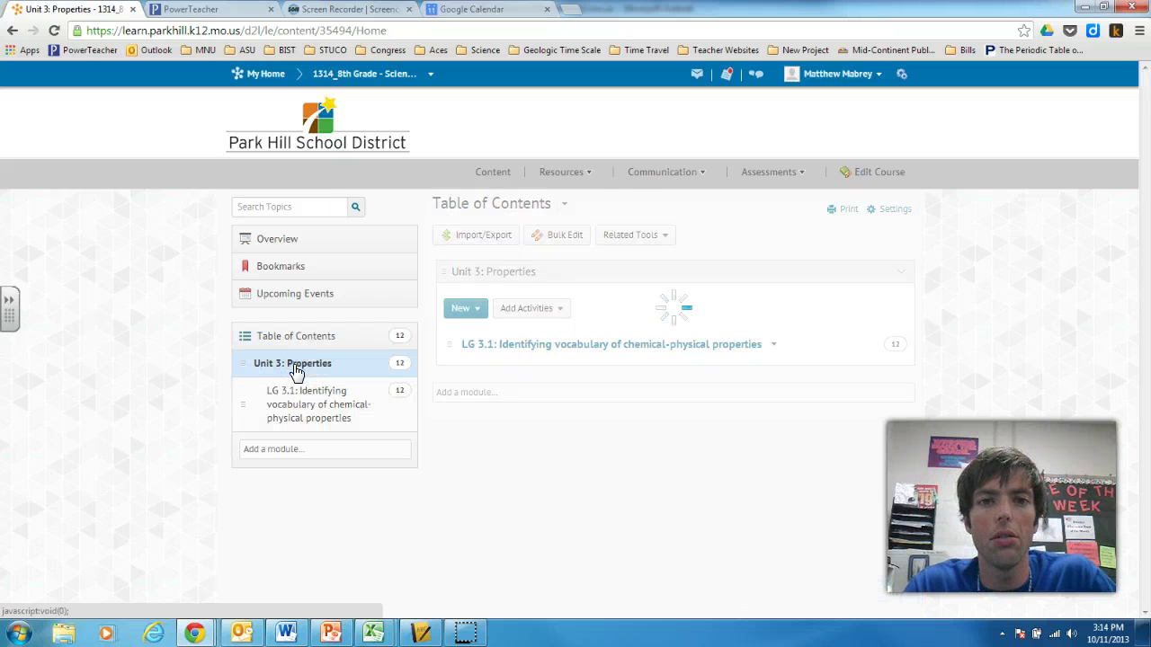
{"action": "left_click_drag", "start_coordinate": [297, 370], "coordinate": [289, 403]}
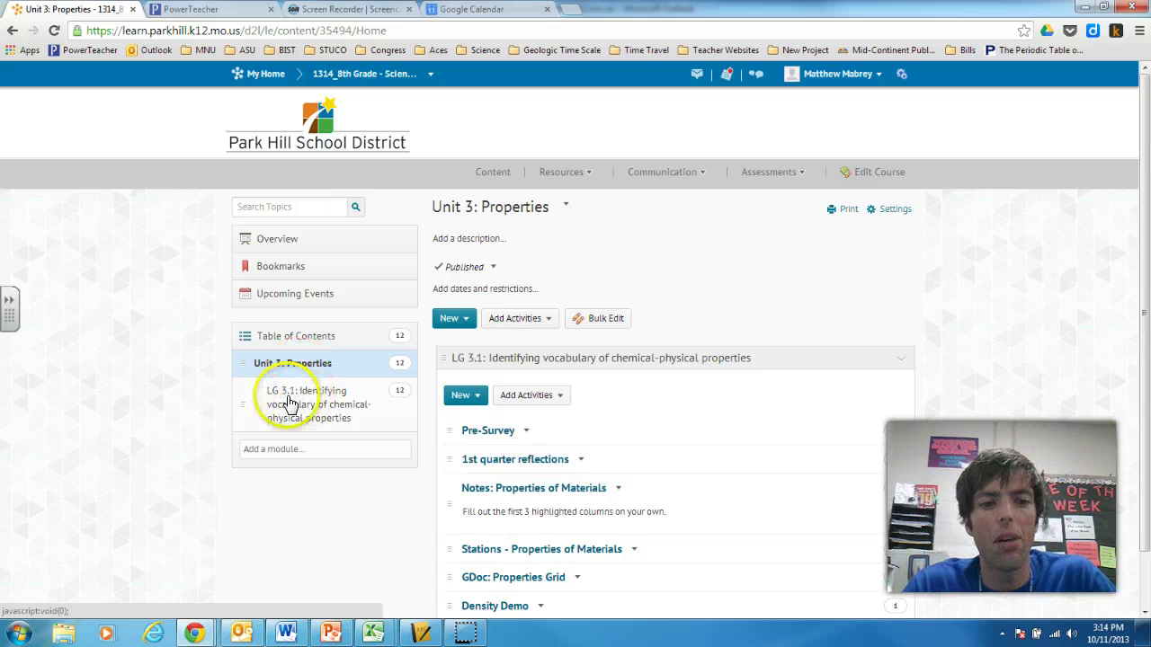
{"action": "left_click", "coordinate": [287, 456]}
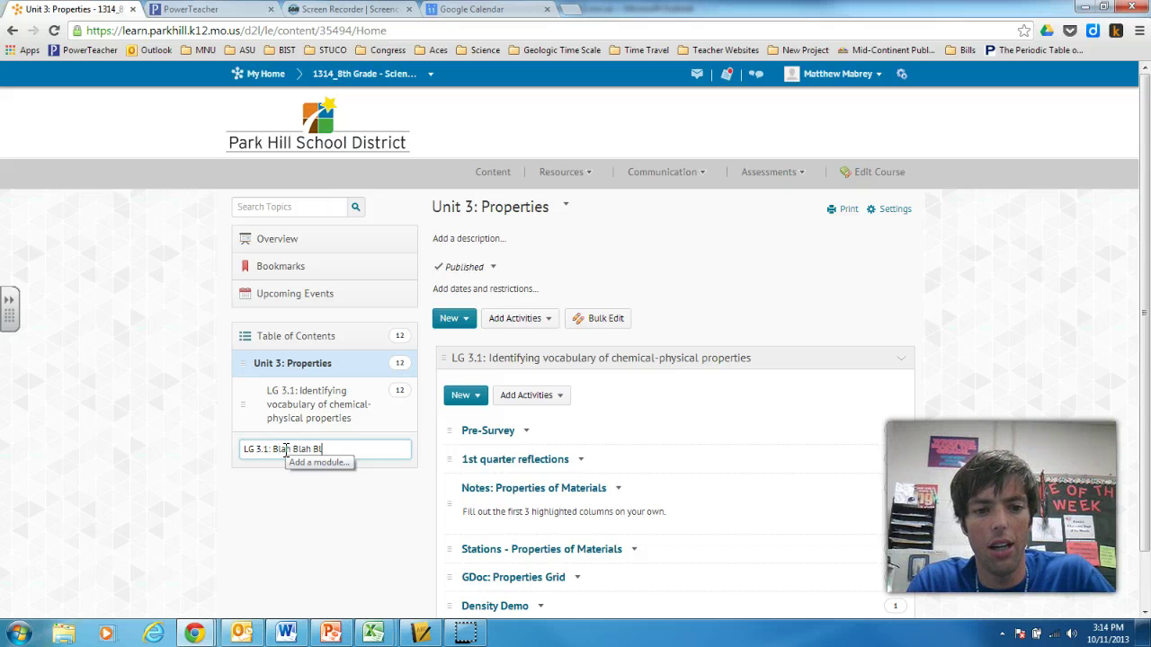
{"action": "key", "text": "Return"}
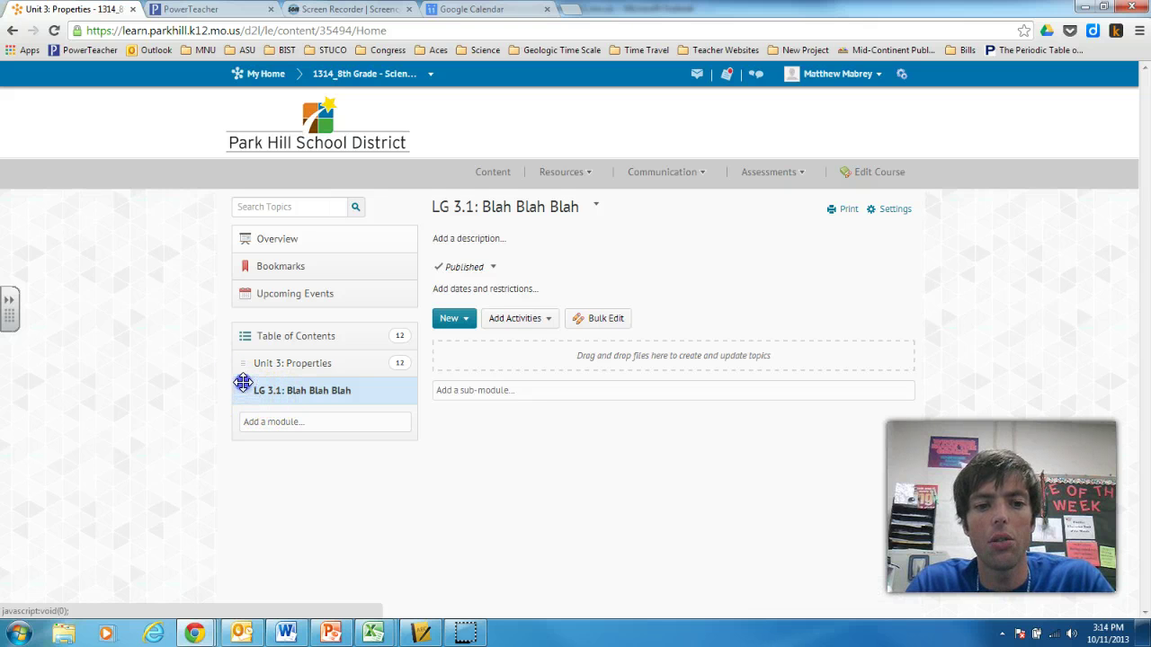
{"action": "left_click_drag", "start_coordinate": [243, 383], "coordinate": [252, 363]}
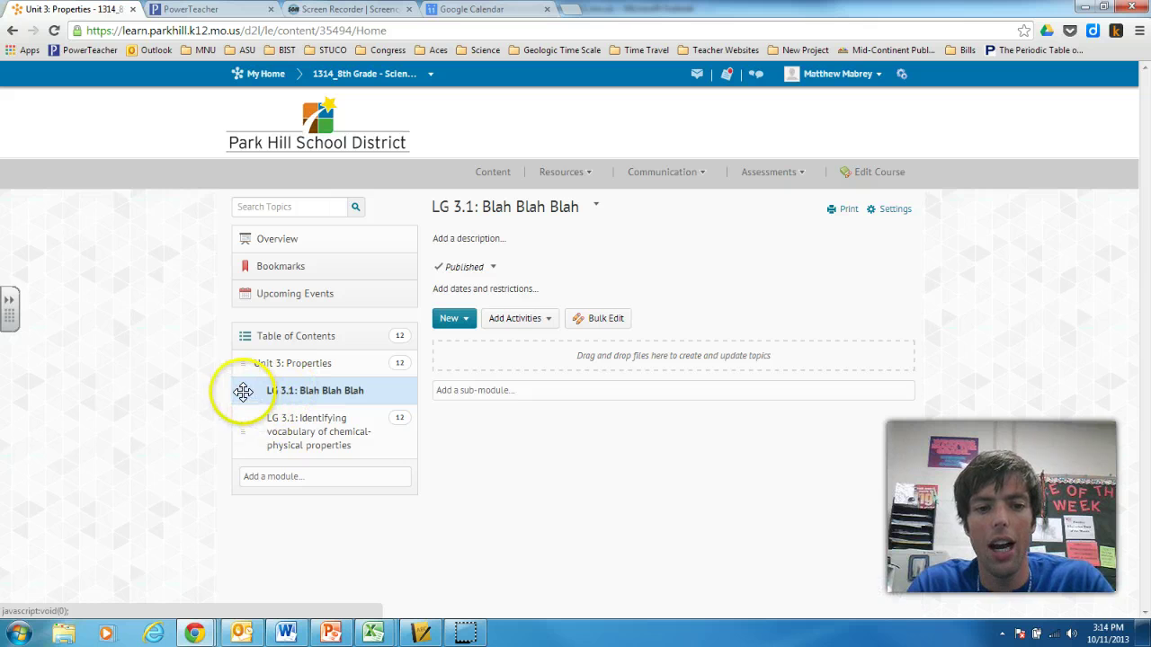
{"action": "left_click_drag", "start_coordinate": [243, 391], "coordinate": [262, 446]}
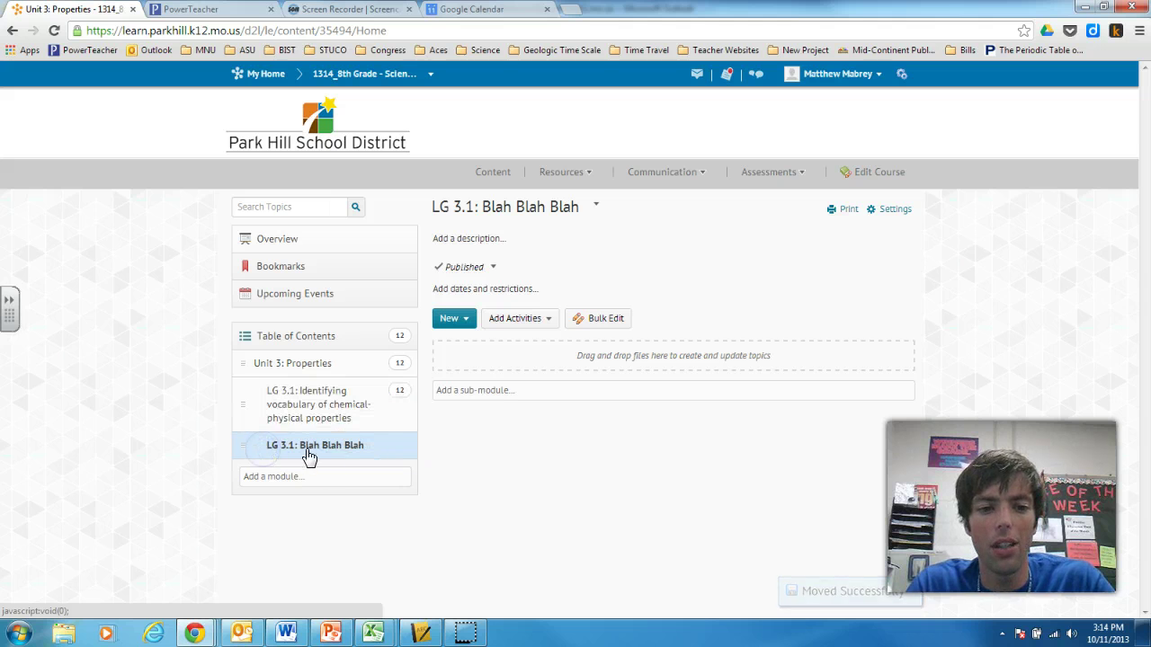
Permanently delete the LG 3.1: Blah Blah Blah module and reopen Unit 3: Properties.
{"action": "left_click", "coordinate": [599, 210]}
{"action": "left_click", "coordinate": [645, 358]}
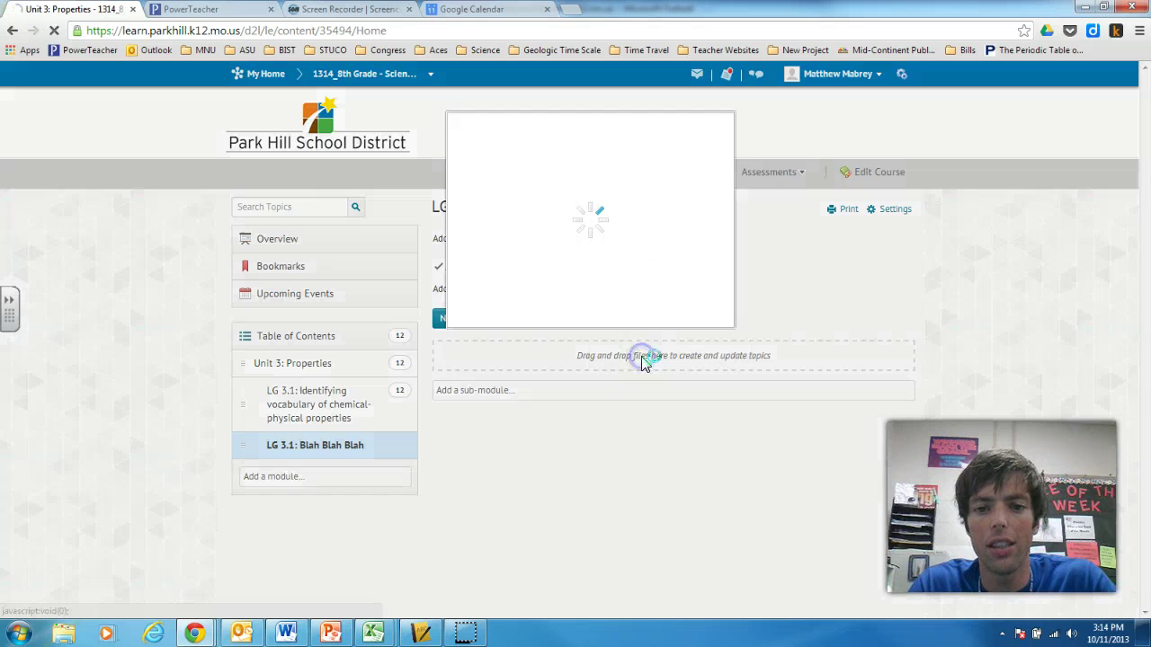
{"action": "left_click", "coordinate": [398, 210]}
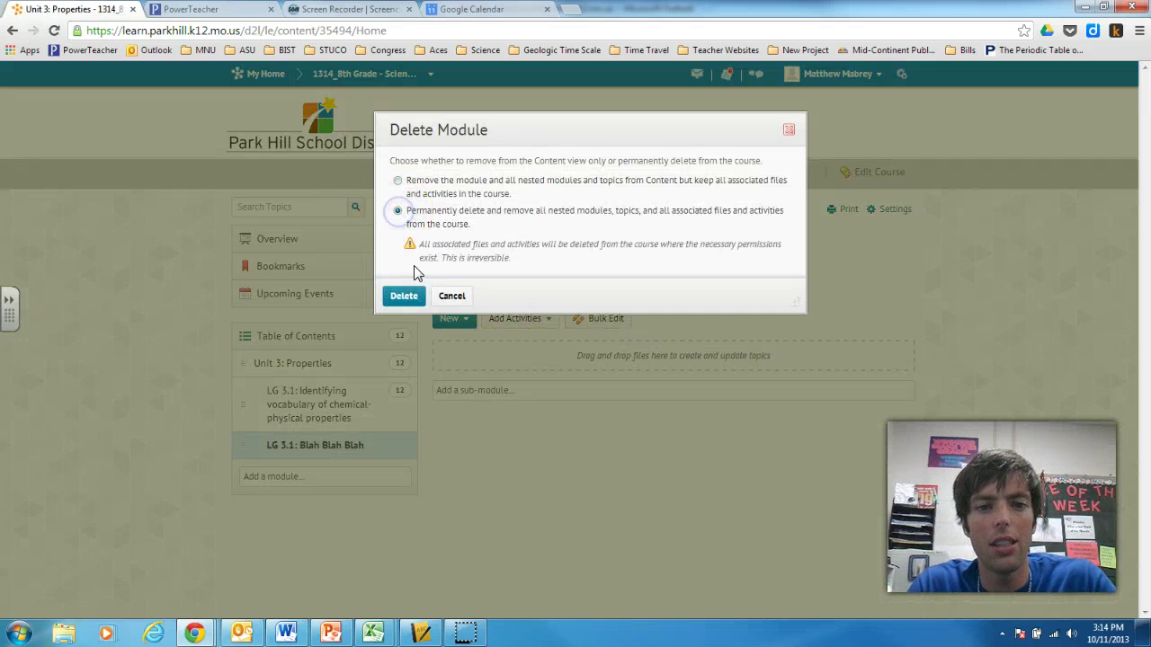
{"action": "left_click", "coordinate": [404, 296]}
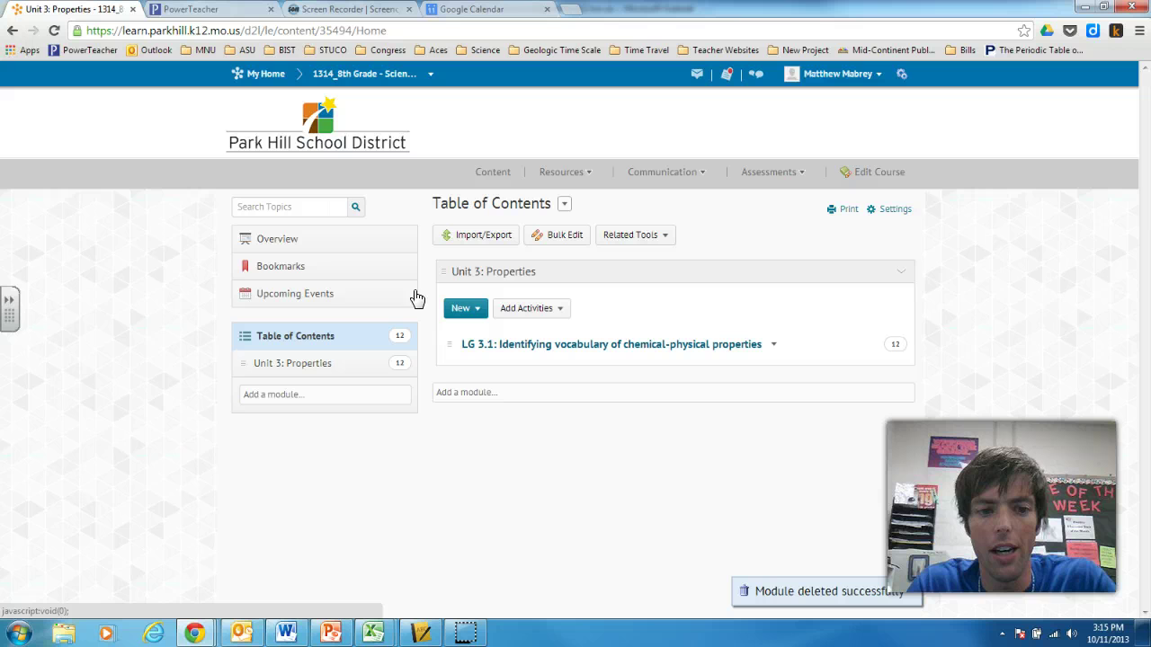
{"action": "left_click", "coordinate": [286, 367]}
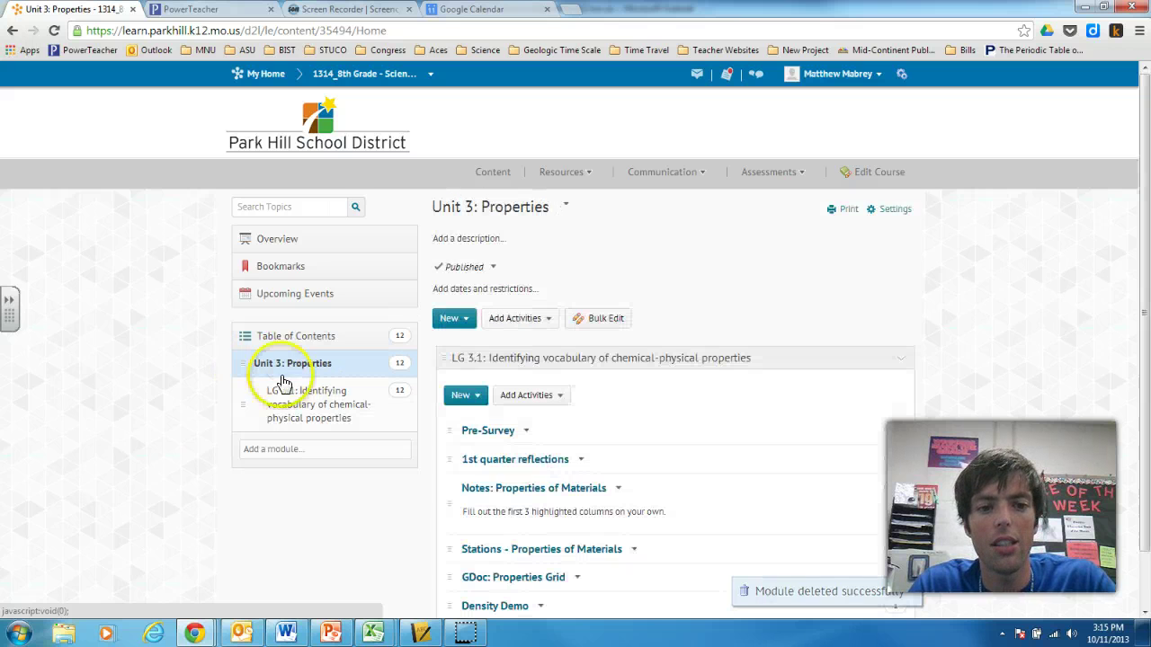
Step through LG 3.1's sub-modules, from Pre-Survey to Density Demo, ending on GDoc: Properties Grid.
{"action": "left_click", "coordinate": [292, 411]}
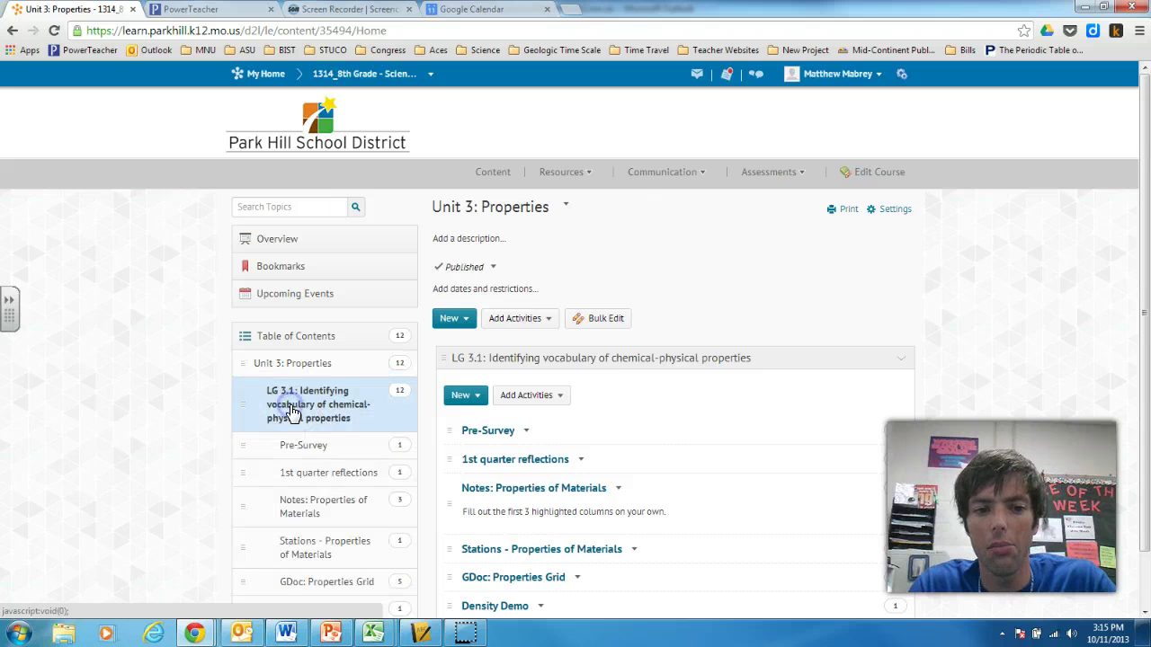
{"action": "scroll", "coordinate": [296, 396], "scroll_direction": "down", "scroll_amount": 1}
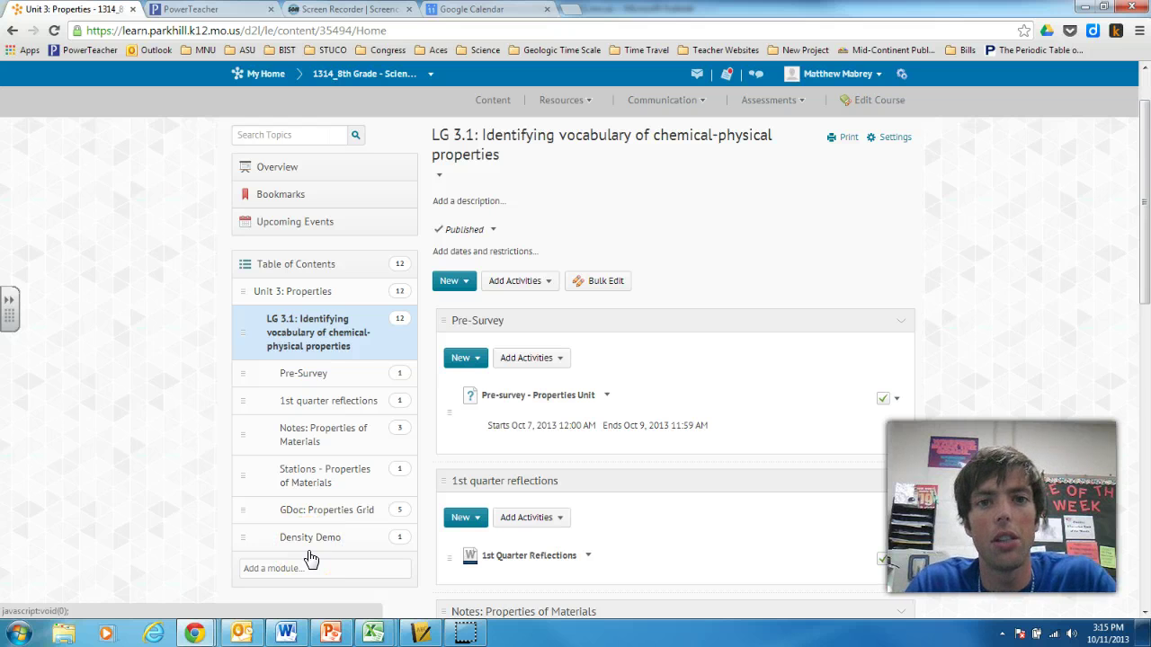
{"action": "left_click", "coordinate": [312, 379]}
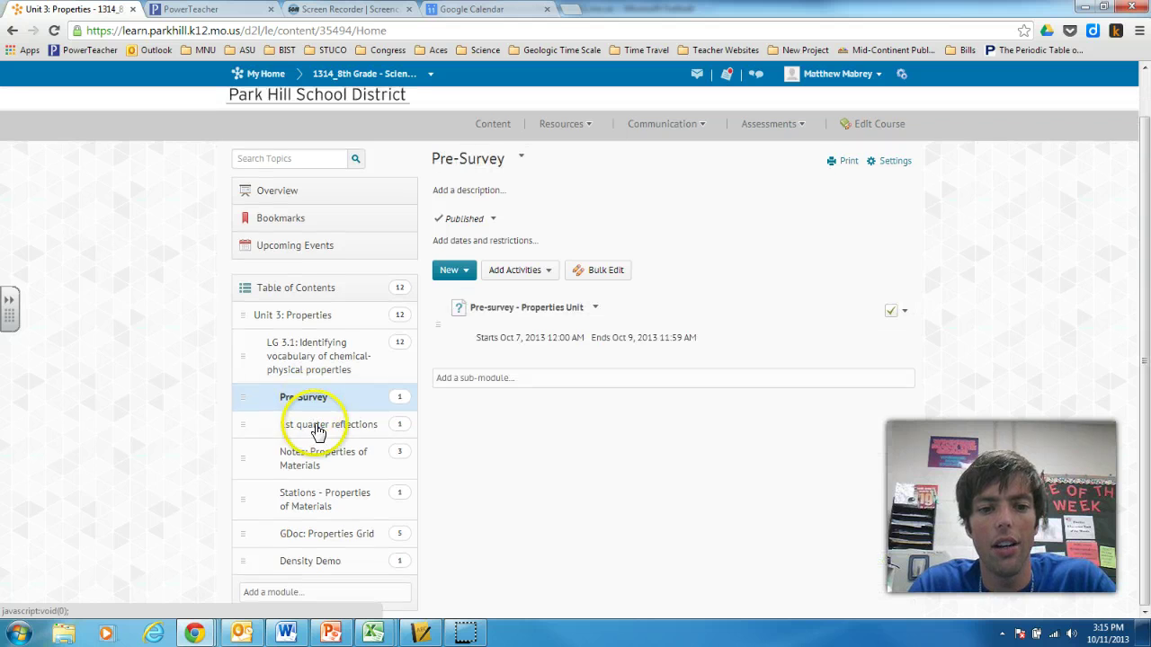
{"action": "left_click", "coordinate": [316, 428]}
{"action": "left_click", "coordinate": [310, 459]}
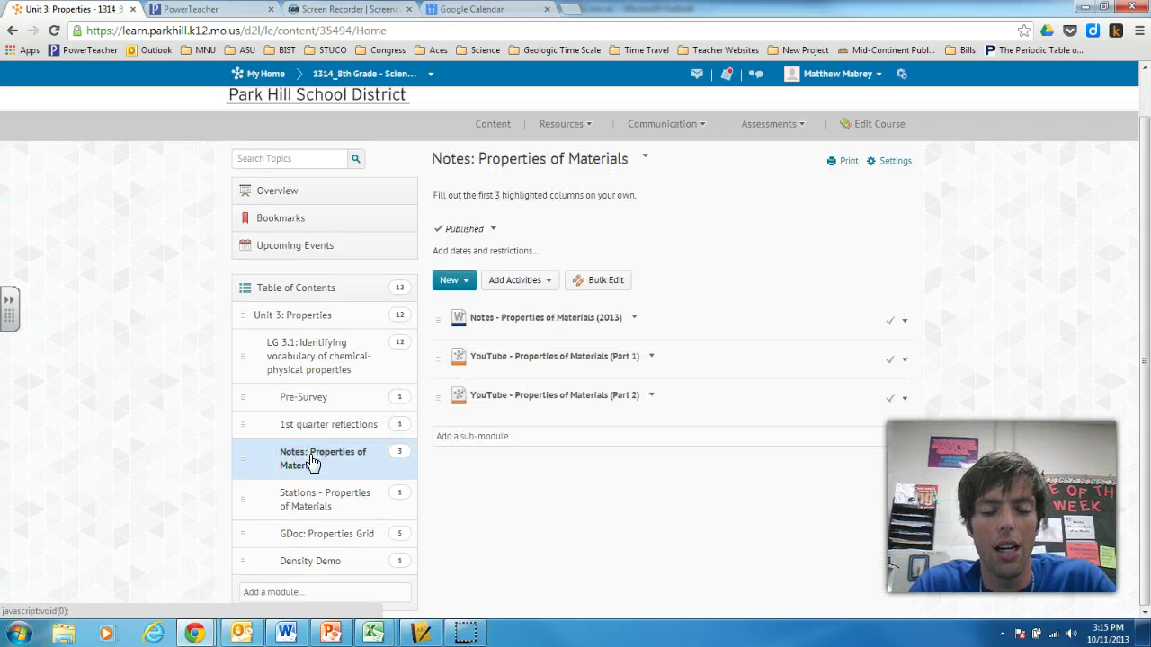
{"action": "left_click", "coordinate": [302, 509]}
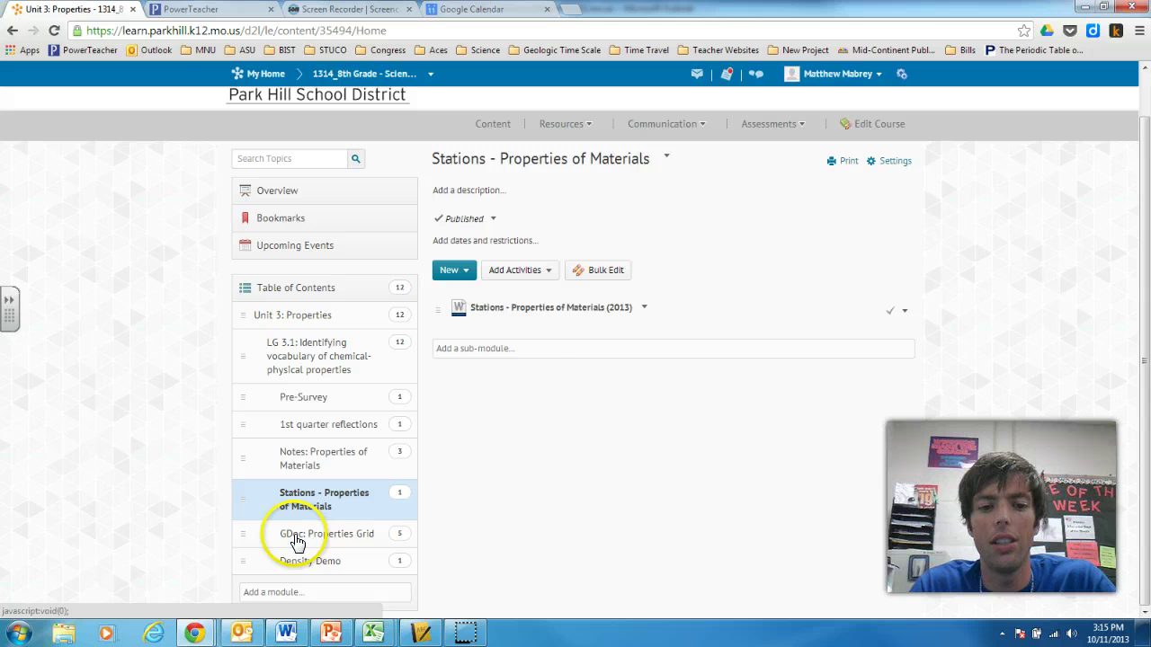
{"action": "left_click", "coordinate": [297, 537]}
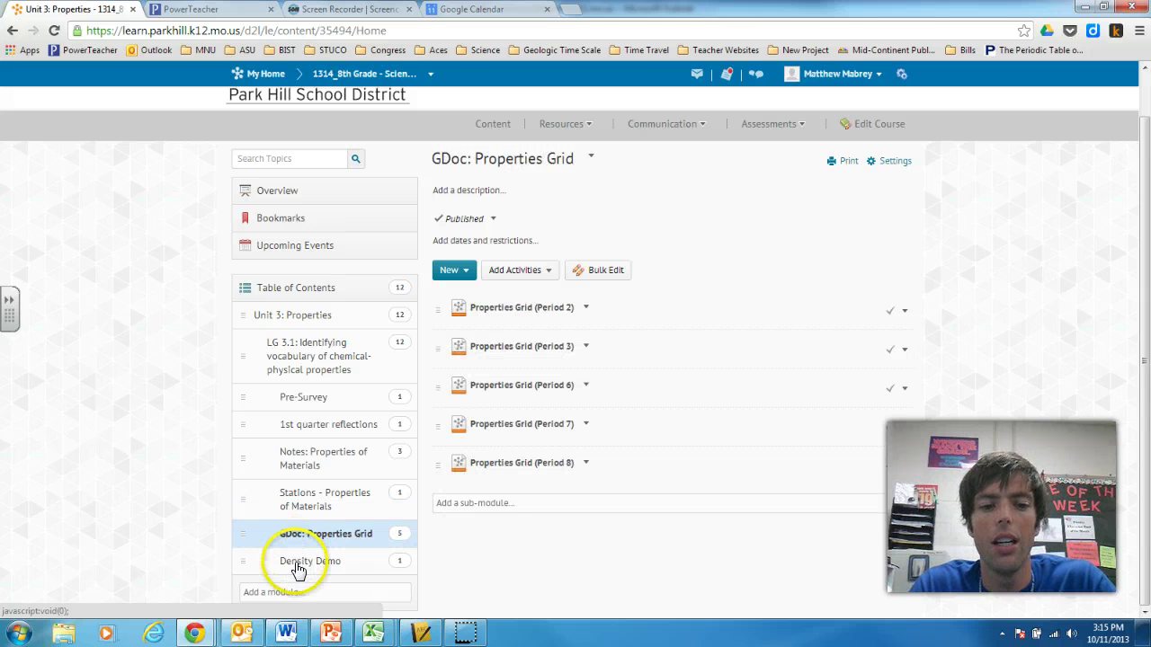
{"action": "left_click", "coordinate": [298, 571]}
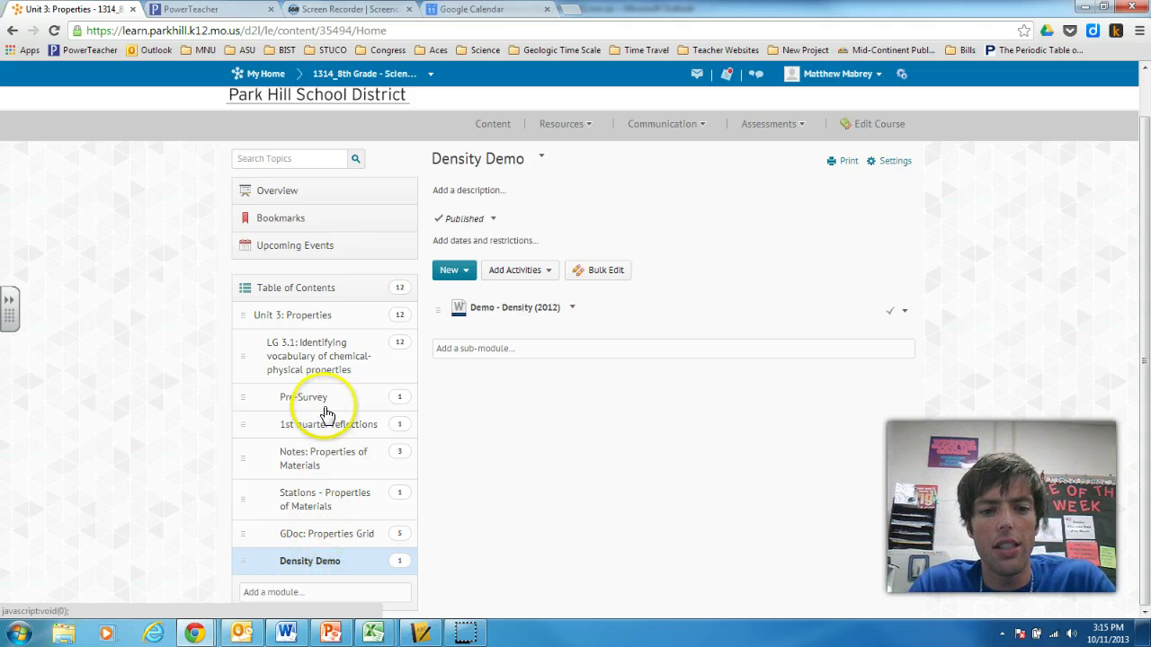
{"action": "left_click", "coordinate": [310, 505]}
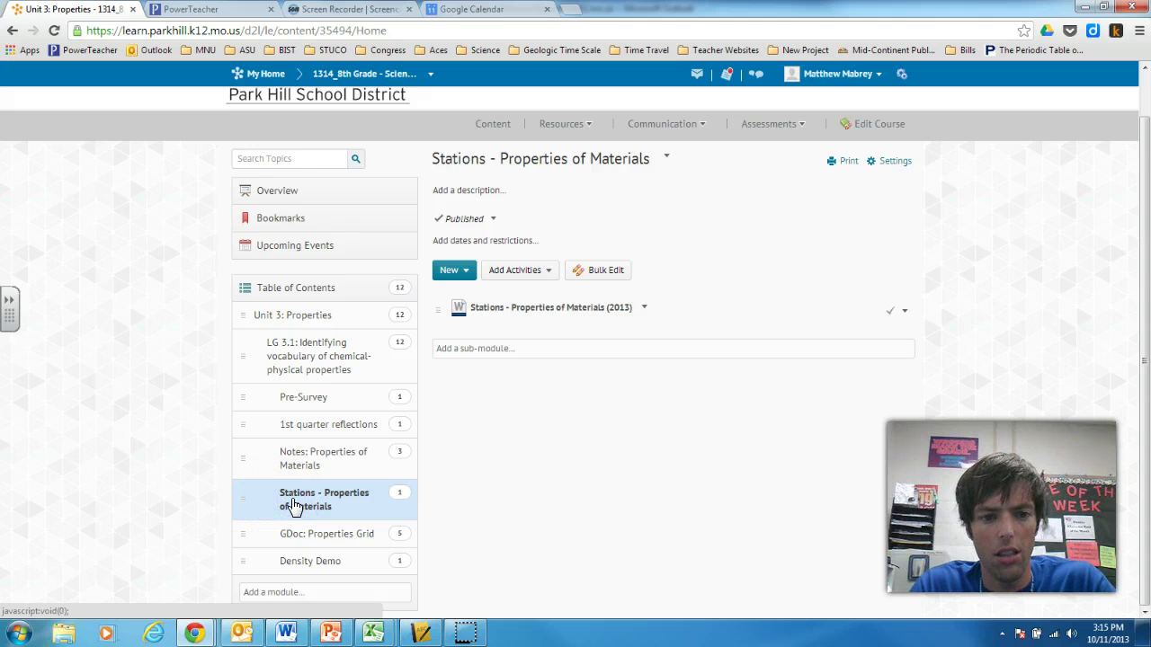
{"action": "left_click", "coordinate": [317, 536]}
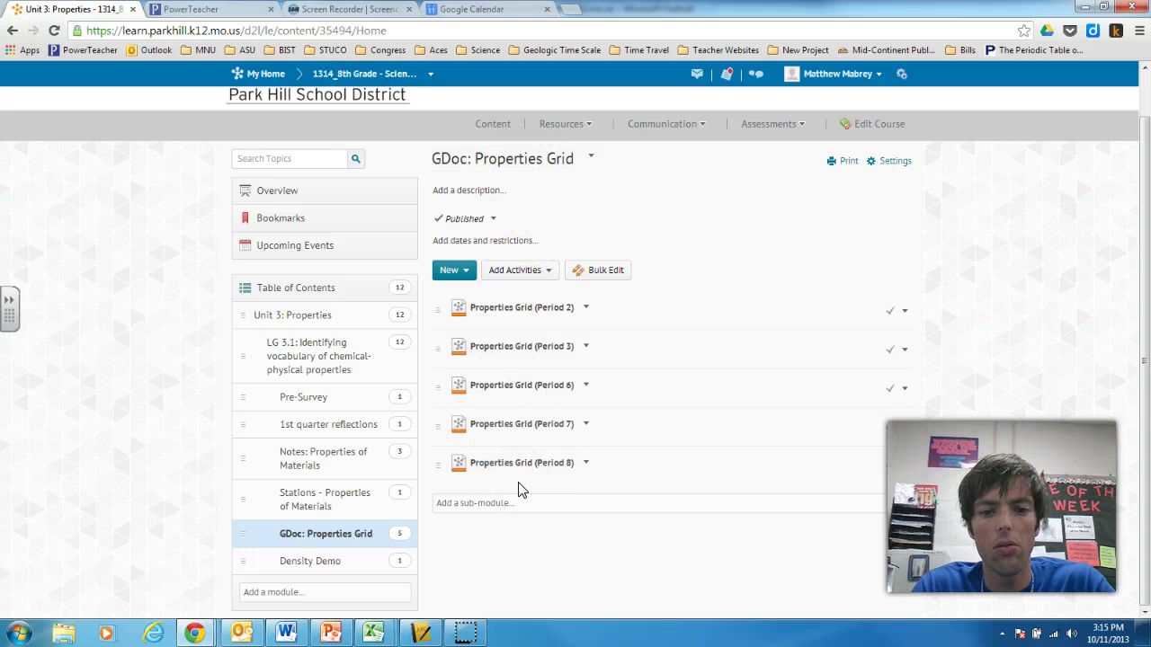
Expand the due, start and end date and release condition fields for GDoc: Properties Grid.
{"action": "left_click", "coordinate": [466, 273]}
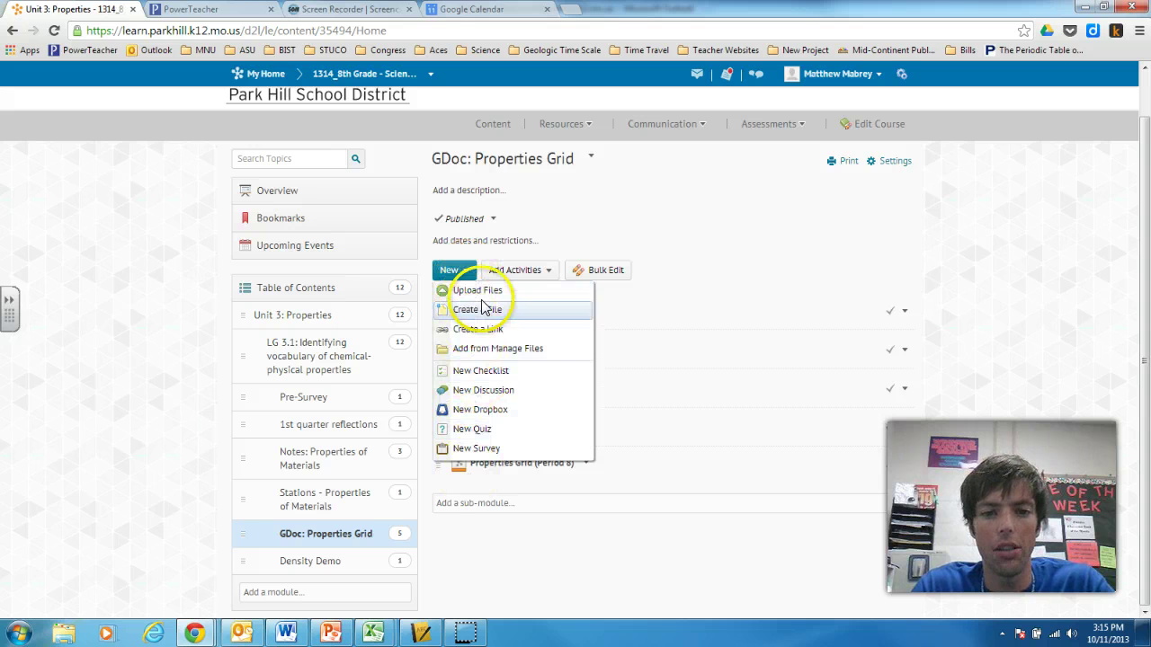
{"action": "left_click", "coordinate": [689, 239]}
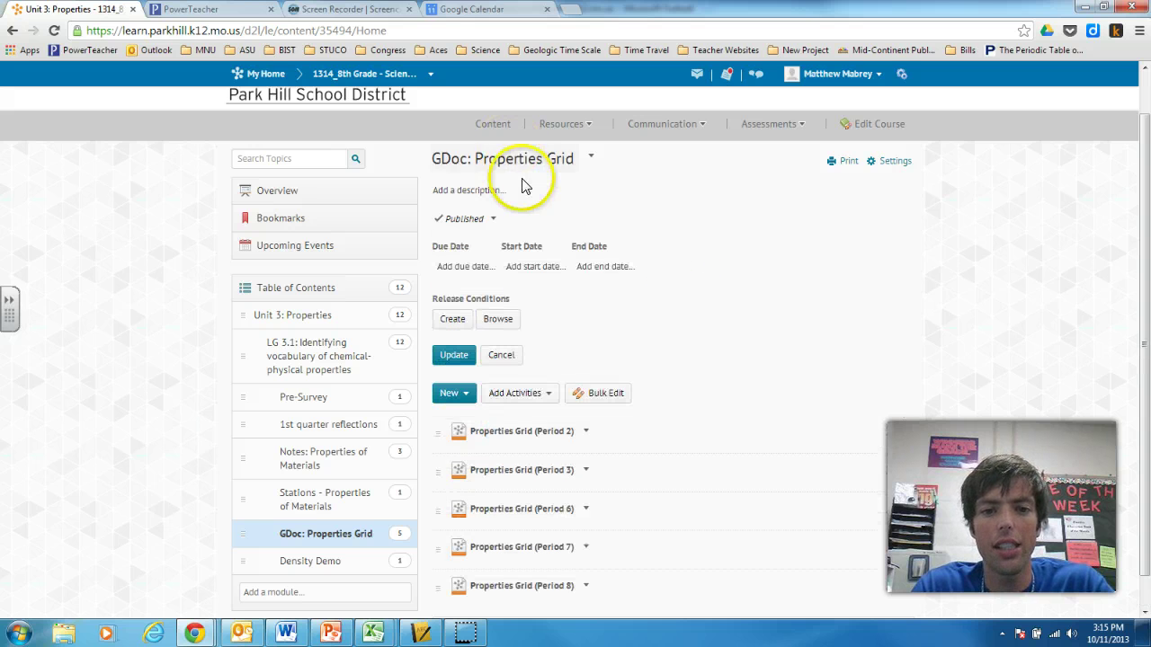
{"action": "scroll", "coordinate": [540, 386], "scroll_direction": "down", "scroll_amount": 1}
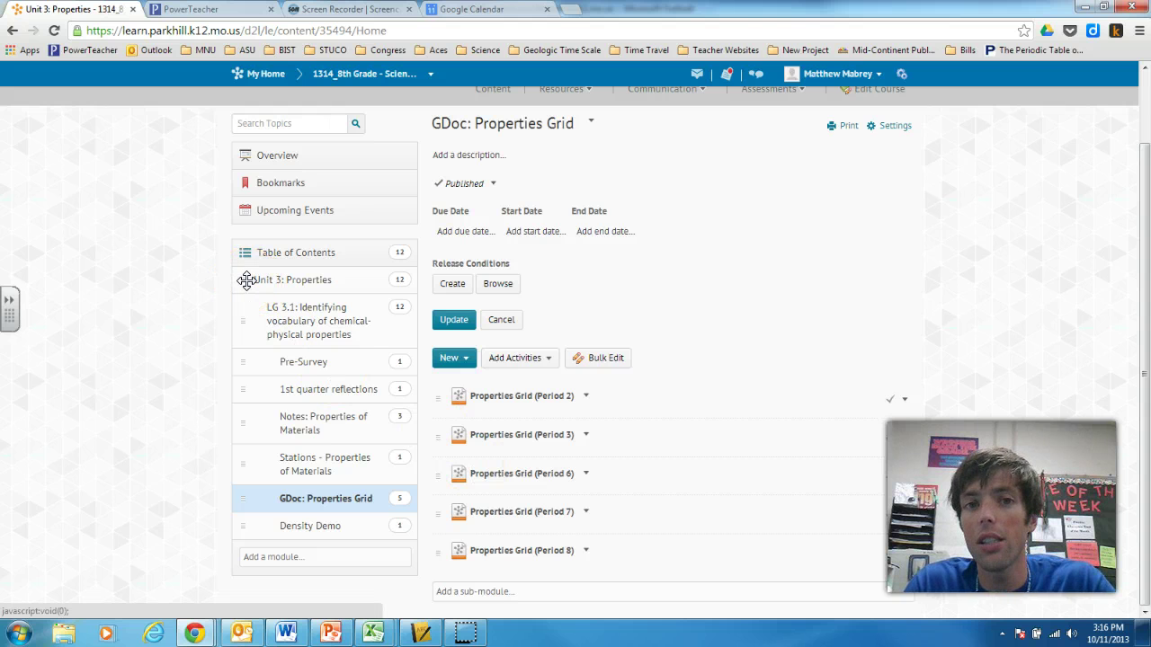
{"action": "left_click_drag", "start_coordinate": [246, 279], "coordinate": [322, 530]}
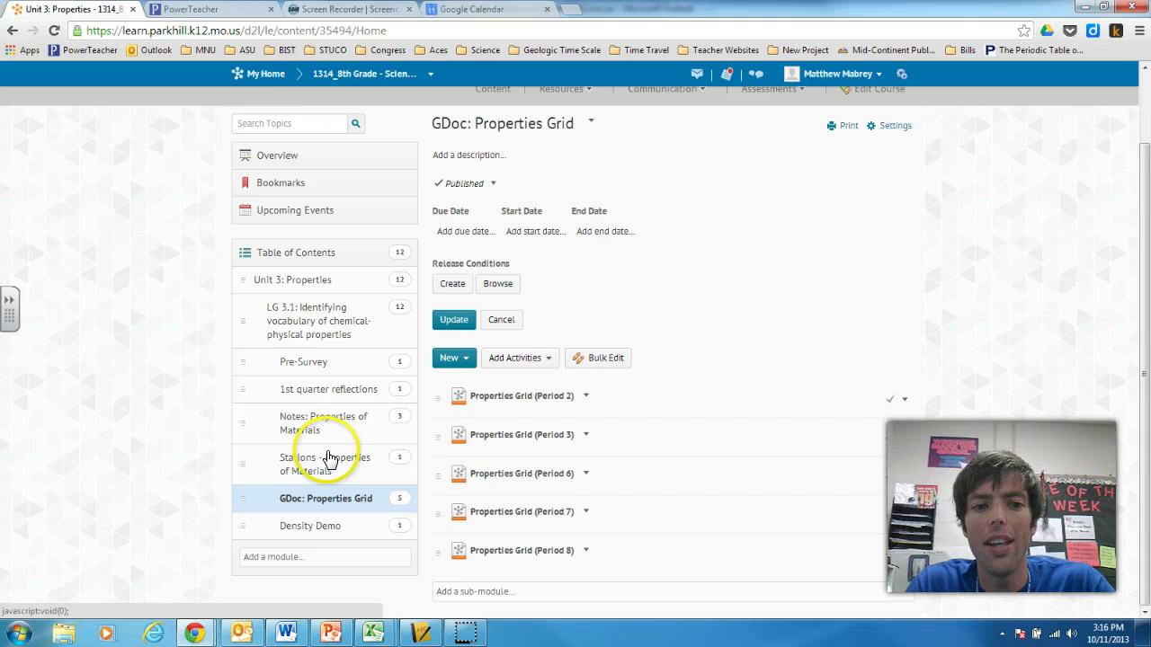
Return to GDoc: Properties Grid via the sidebar and open the Properties Grid (Period 2) Google Doc.
{"action": "left_click", "coordinate": [289, 389]}
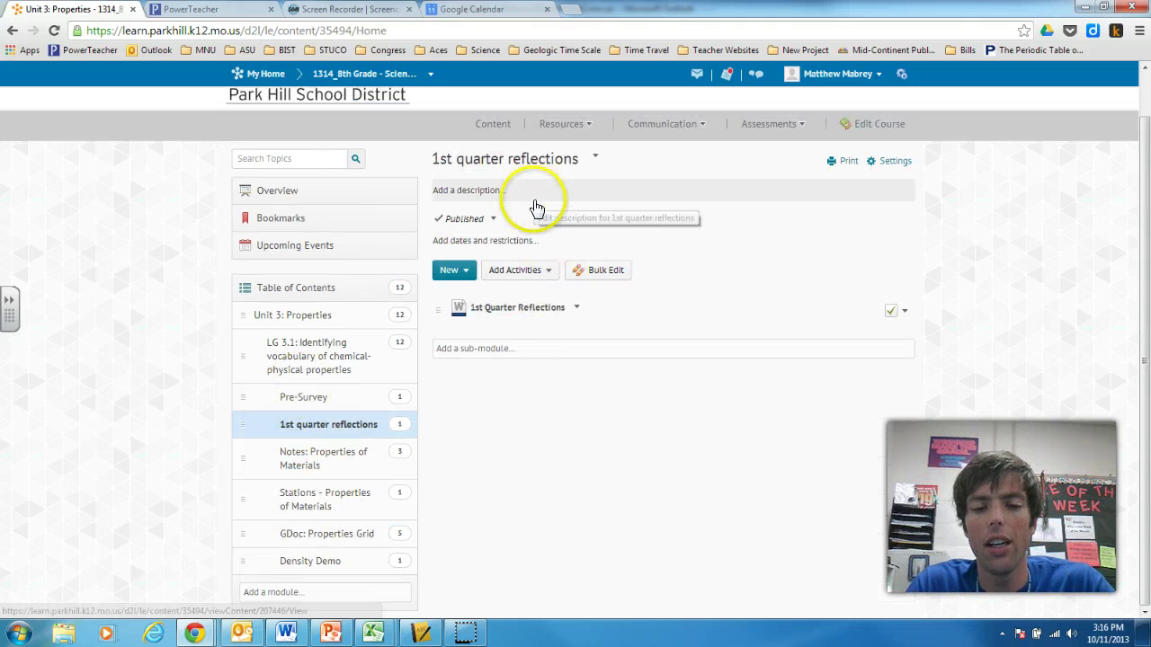
{"action": "left_click", "coordinate": [311, 464]}
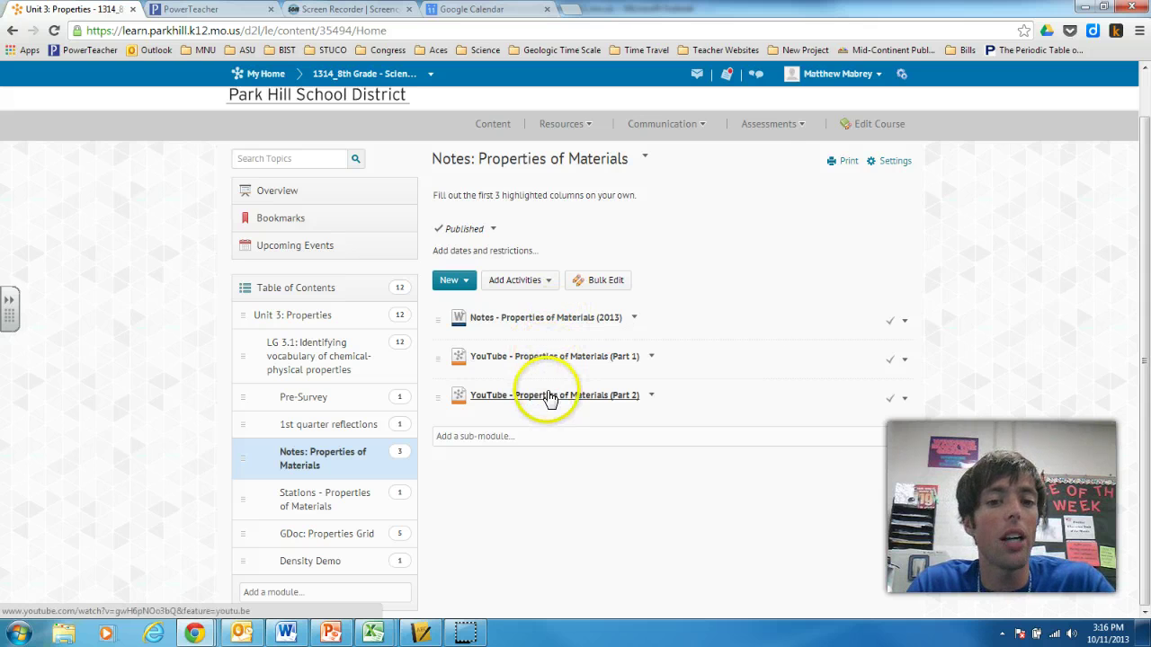
{"action": "left_click", "coordinate": [315, 499]}
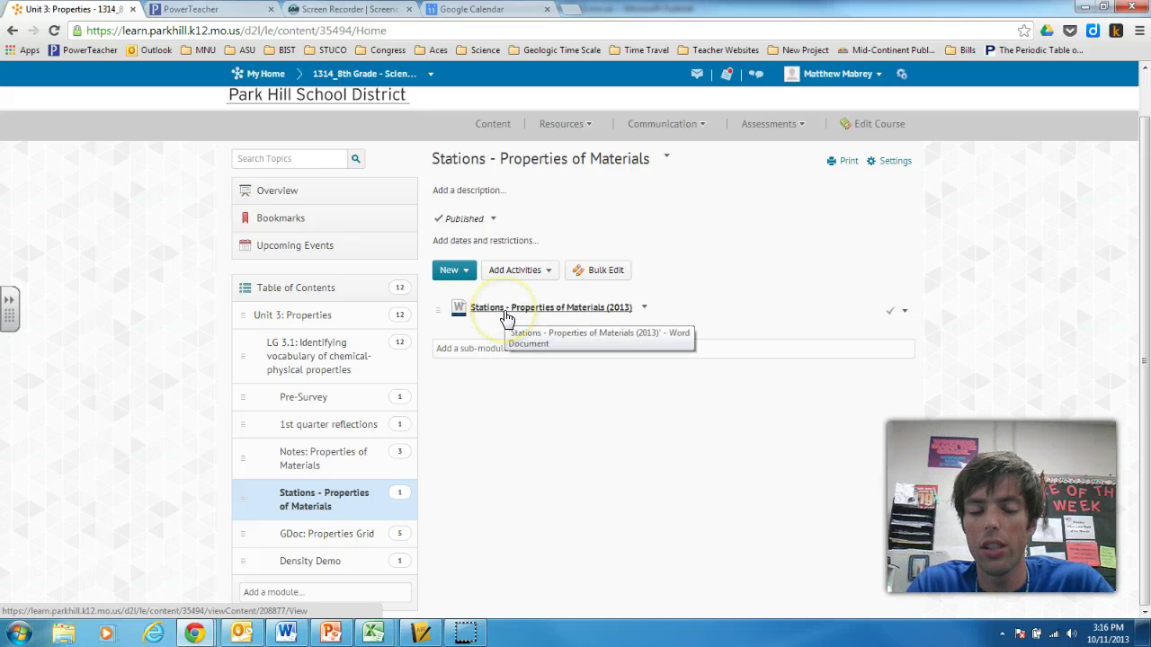
{"action": "left_click", "coordinate": [321, 534]}
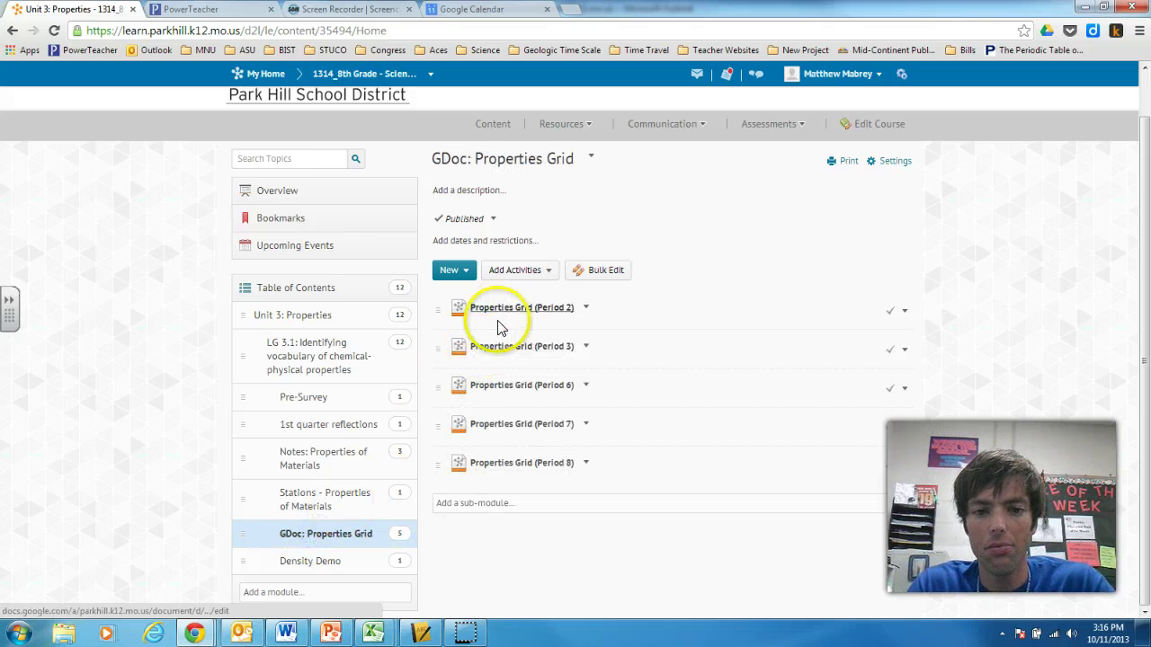
{"action": "left_click", "coordinate": [505, 316]}
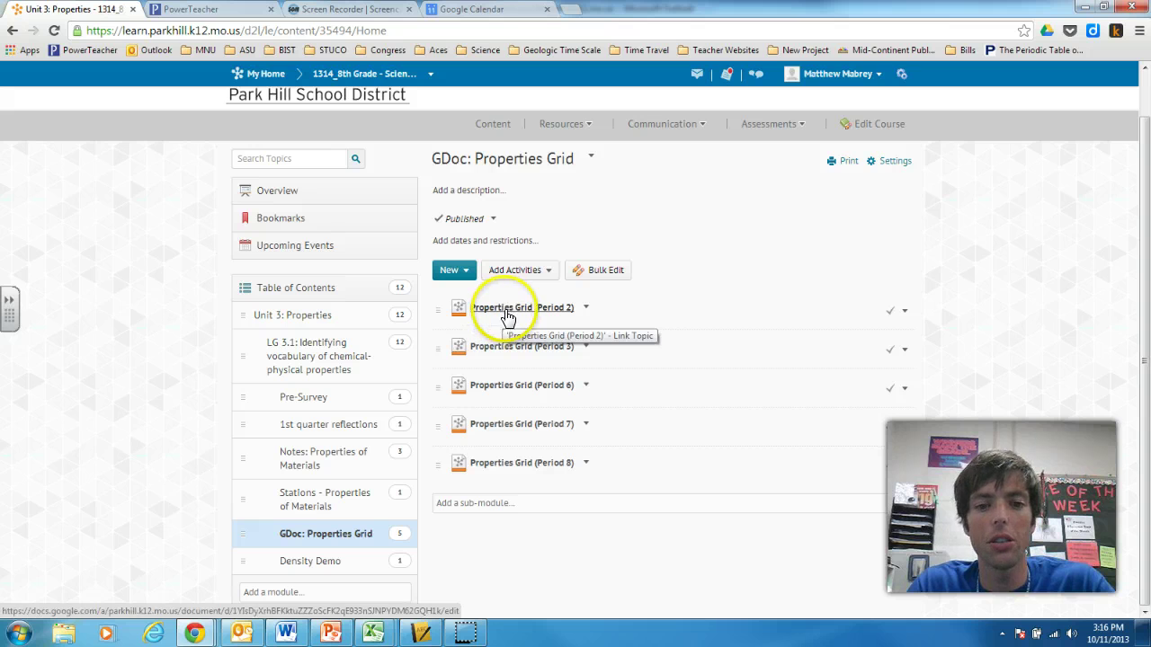